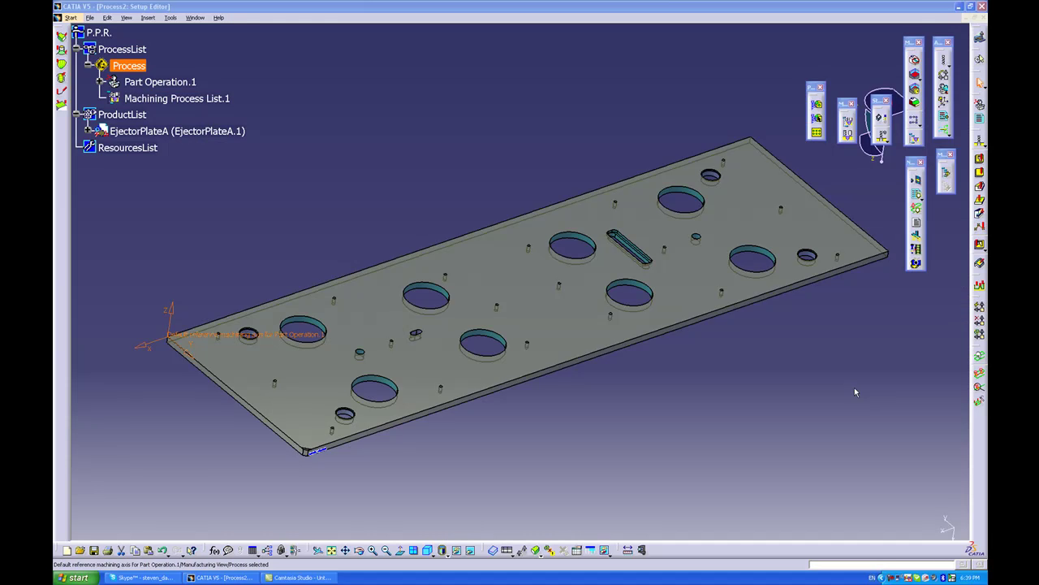
Run Global Feature Recognition on the EjectorPlateA body, yielding 36 simple holes, 2 complex cutouts and 5 patterns.
click(816, 104)
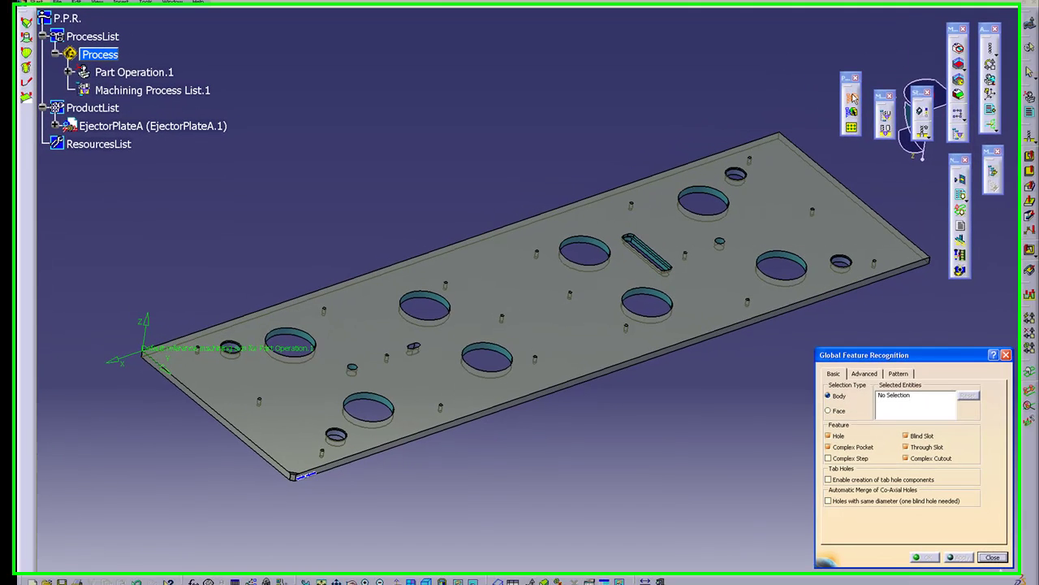
drag(934, 353, 530, 91)
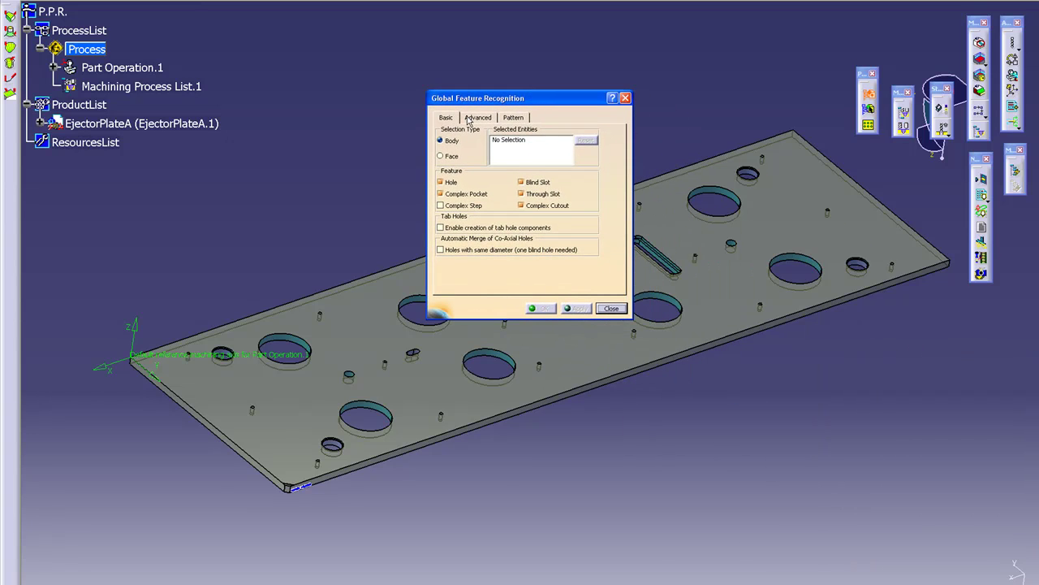
click(476, 118)
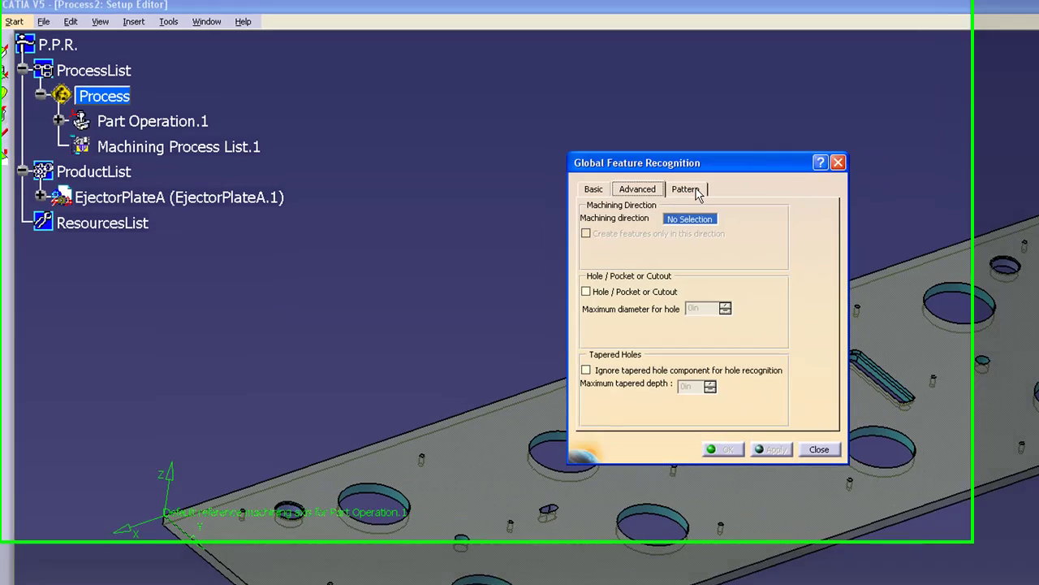
click(518, 119)
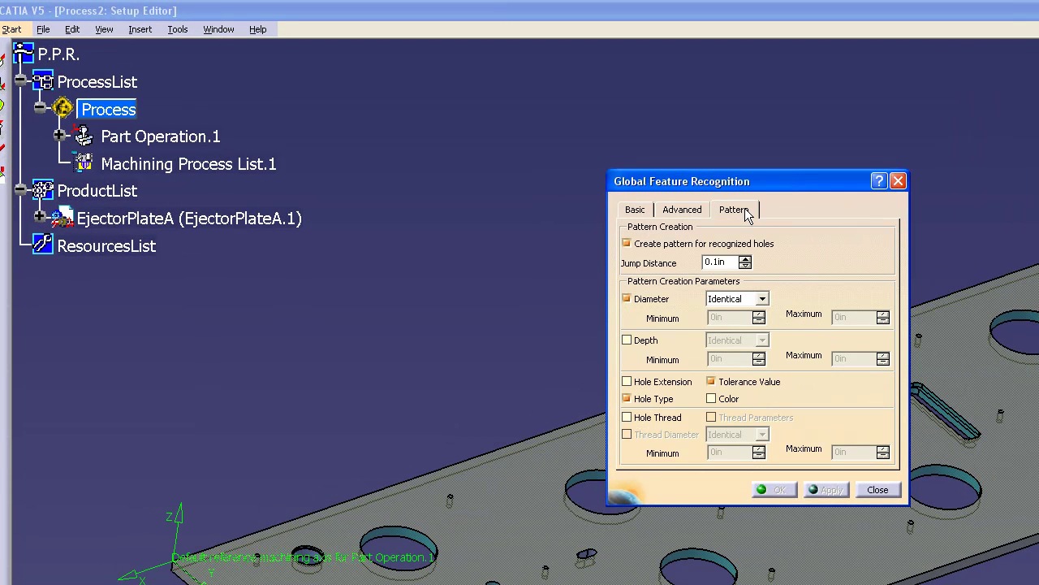
click(640, 212)
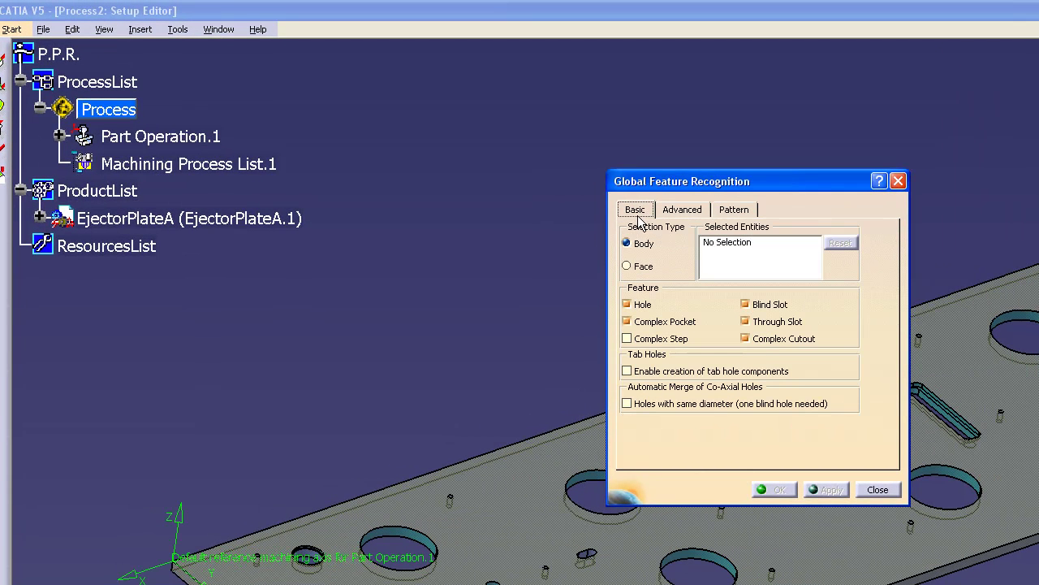
click(980, 387)
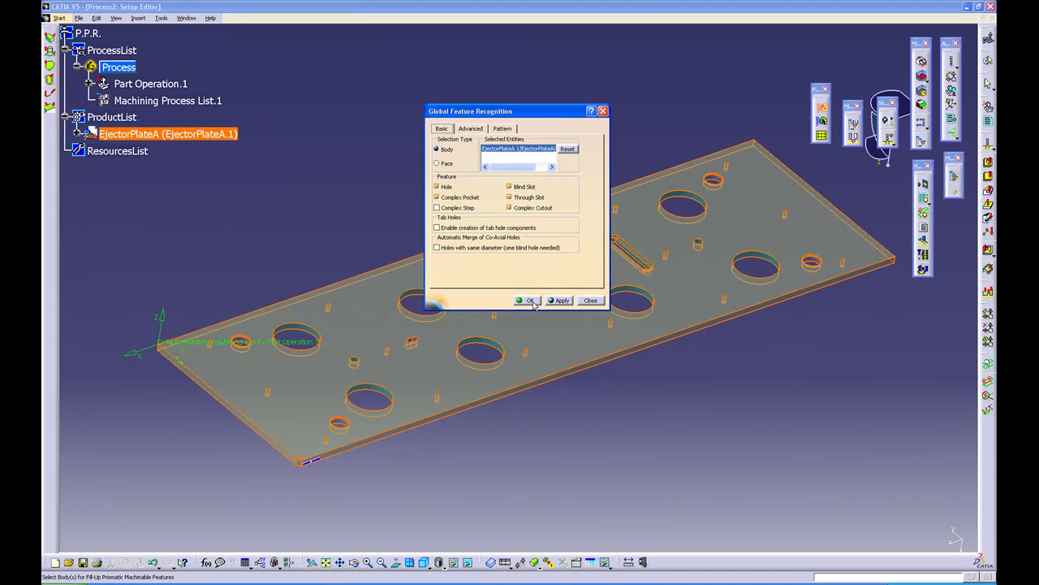
click(530, 301)
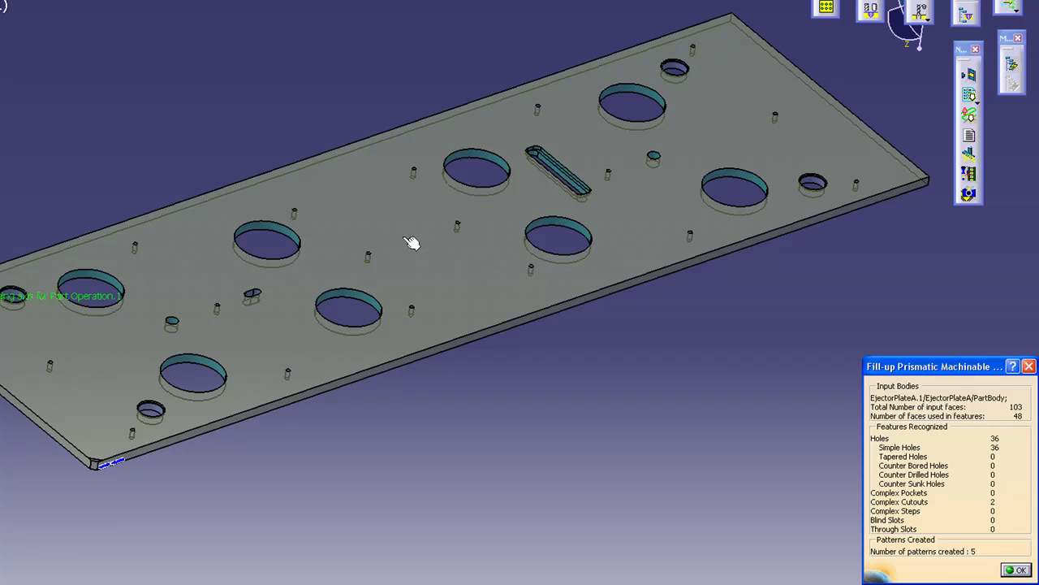
drag(925, 371, 406, 26)
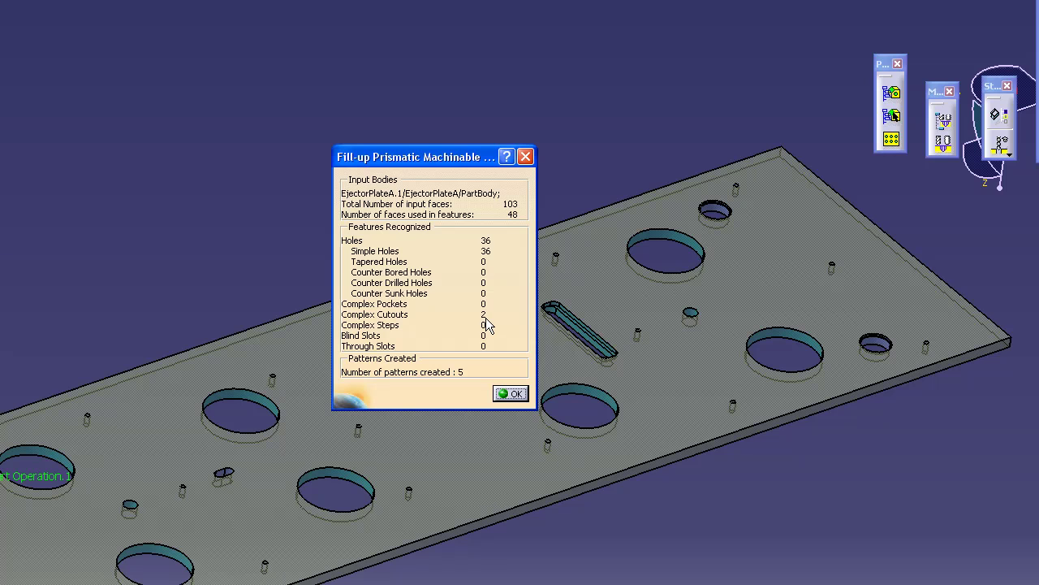
click(511, 394)
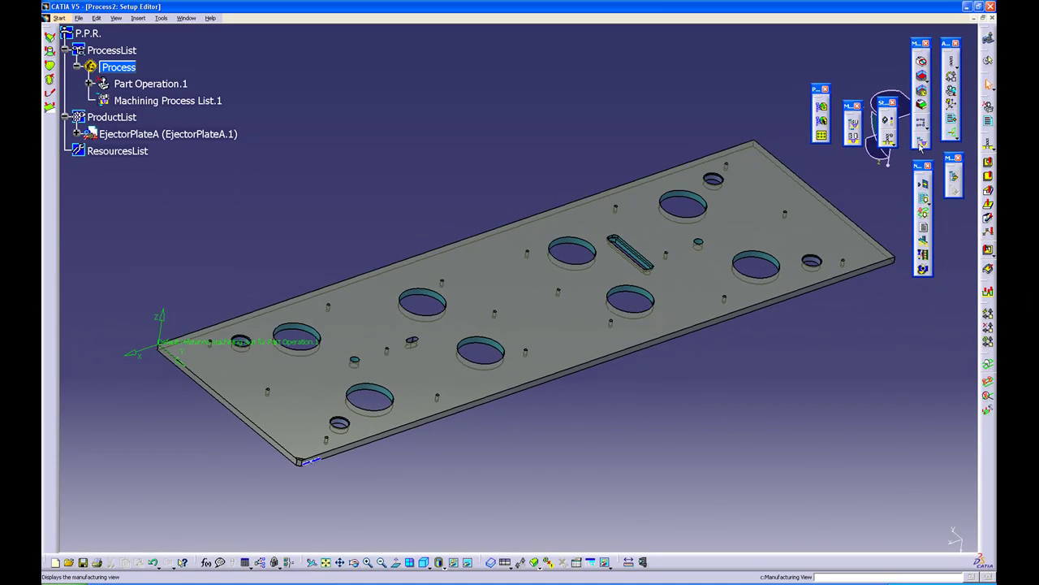
Show the Manufacturing View sorted by machining features, with EjectorPlateA expanded and the dialog widened.
click(923, 145)
drag(248, 290, 493, 99)
right_click(436, 121)
mouse_move(470, 257)
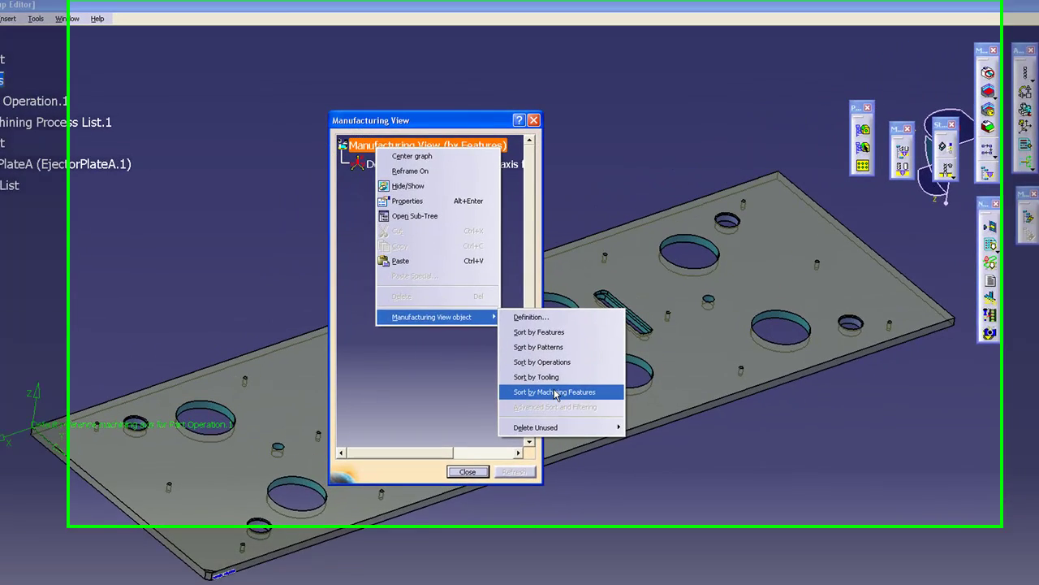
click(557, 393)
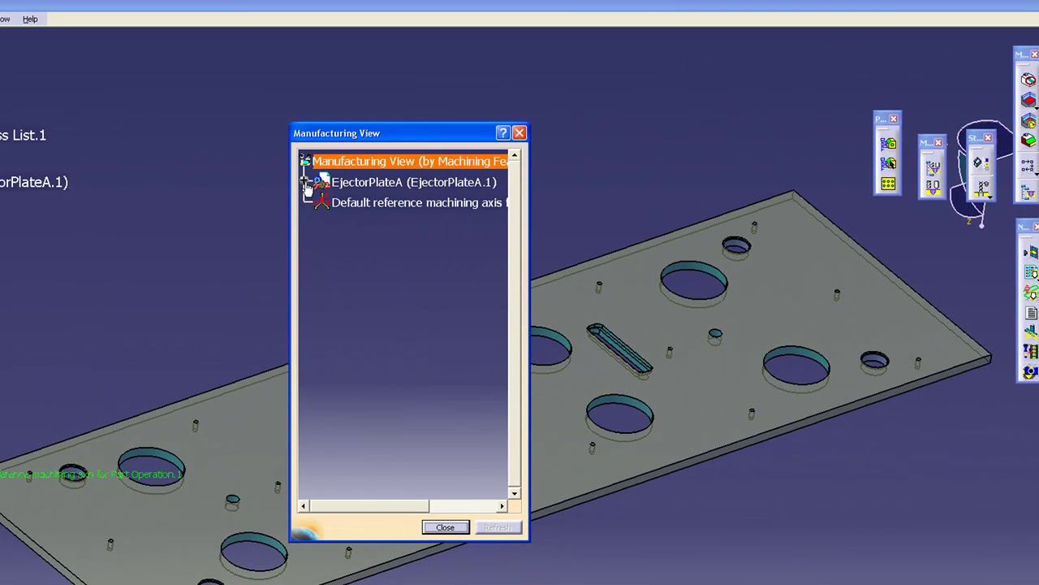
click(342, 162)
drag(528, 198, 1016, 203)
drag(710, 136, 432, 65)
drag(727, 151, 718, 362)
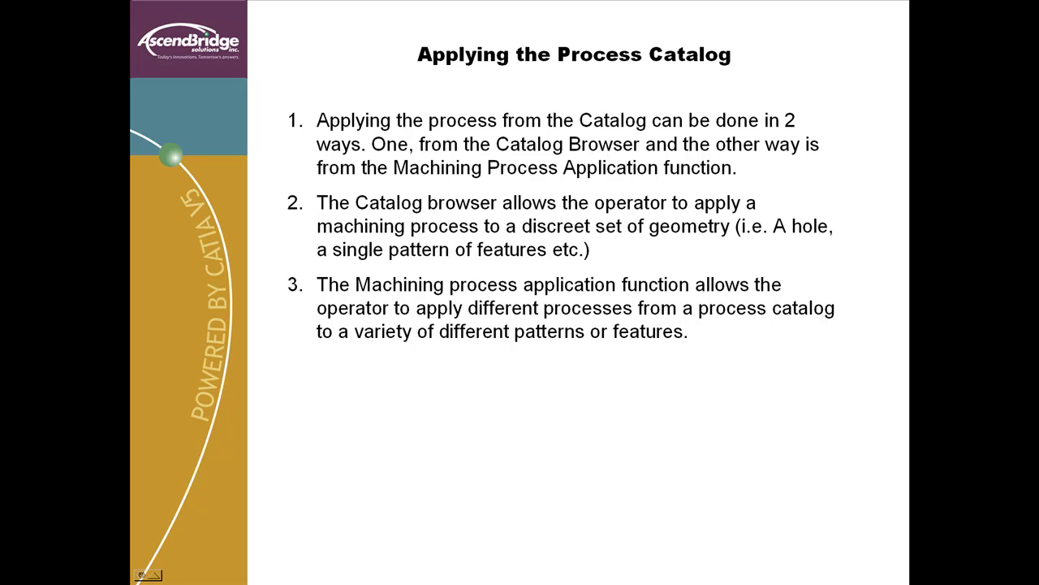
Advance the presentation to the Machining Process Application slide.
key(Next)
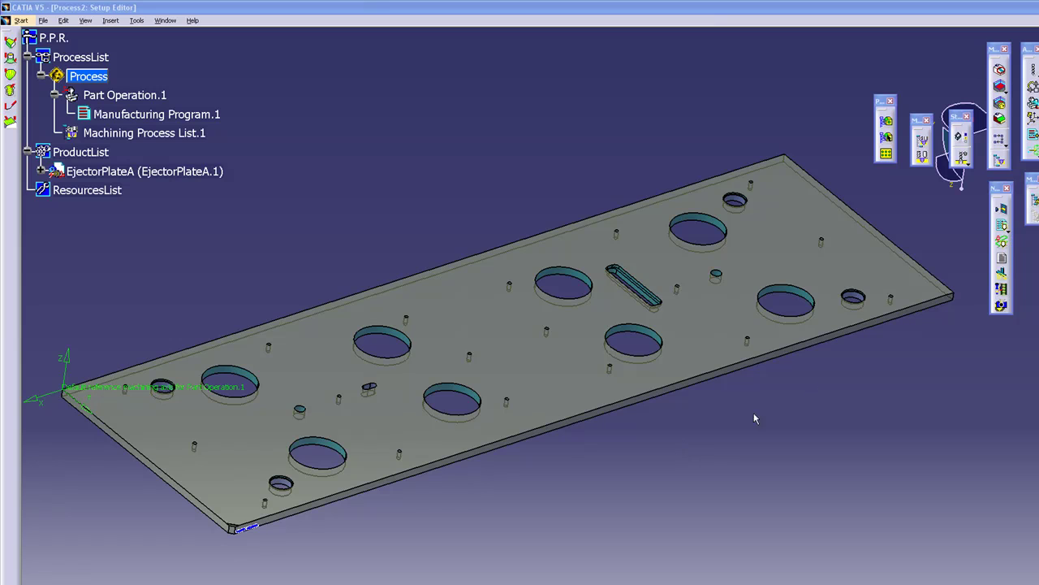
Apply the C-Drill Holes through C-BORE HOLES processes to Pattern Geometry 1–4 holes.
click(960, 139)
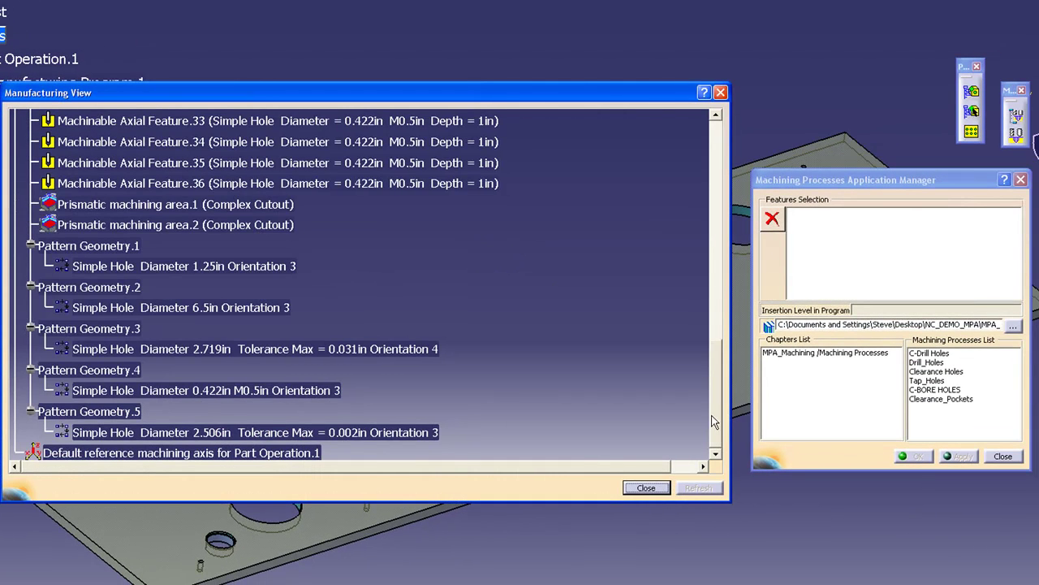
click(256, 267)
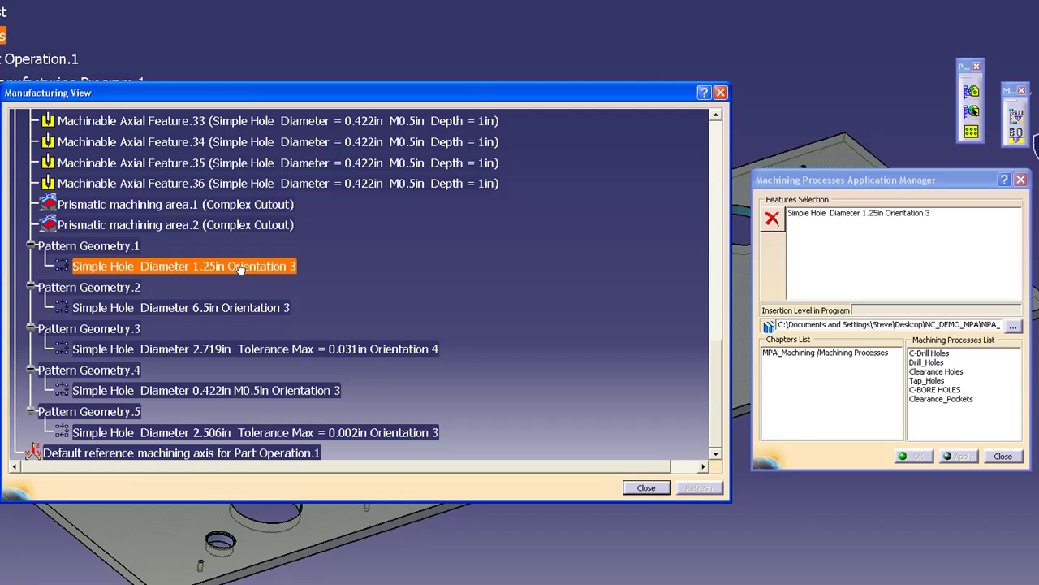
click(272, 311)
click(293, 348)
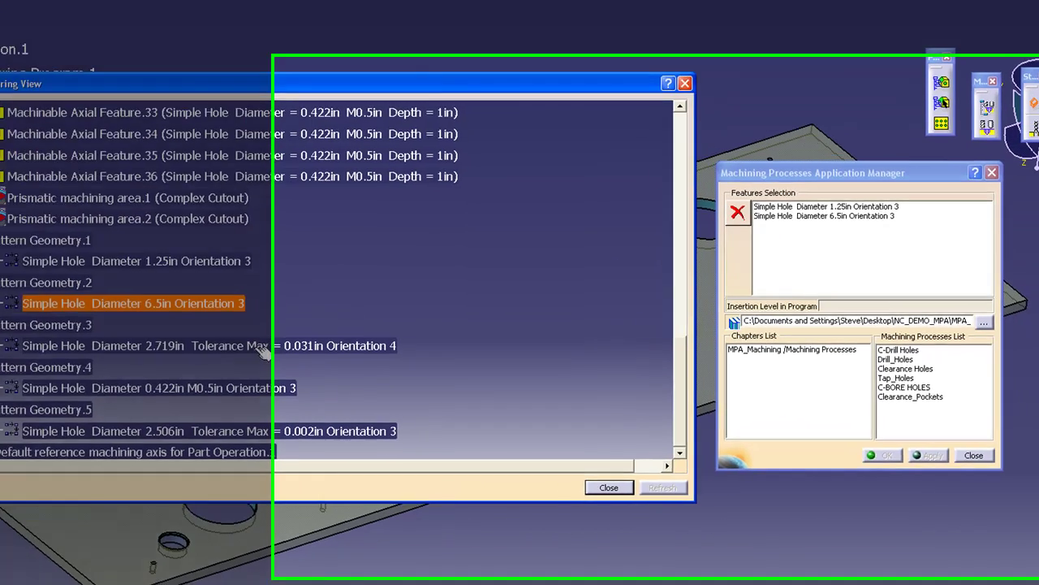
click(10, 375)
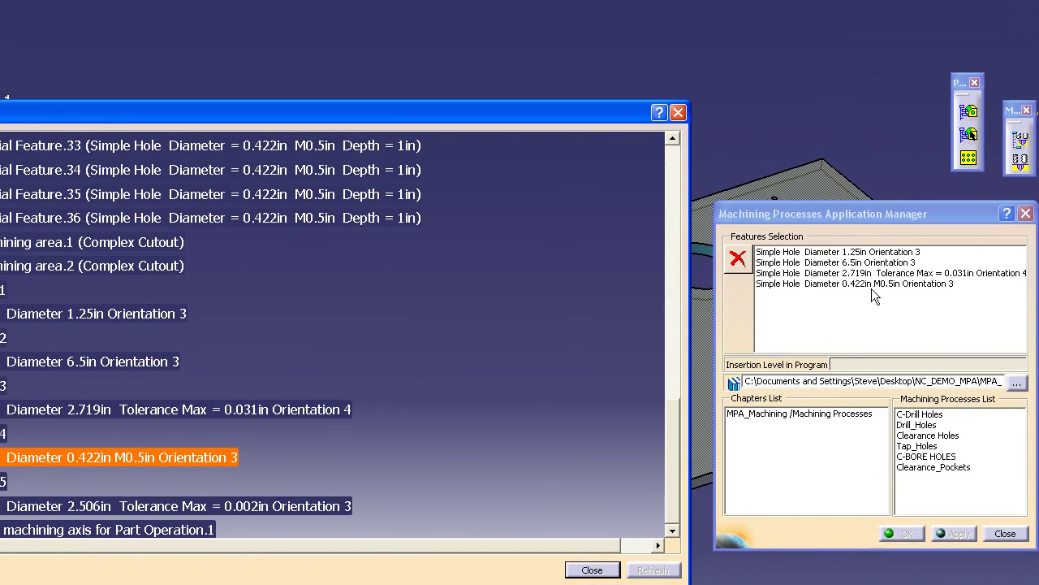
click(912, 415)
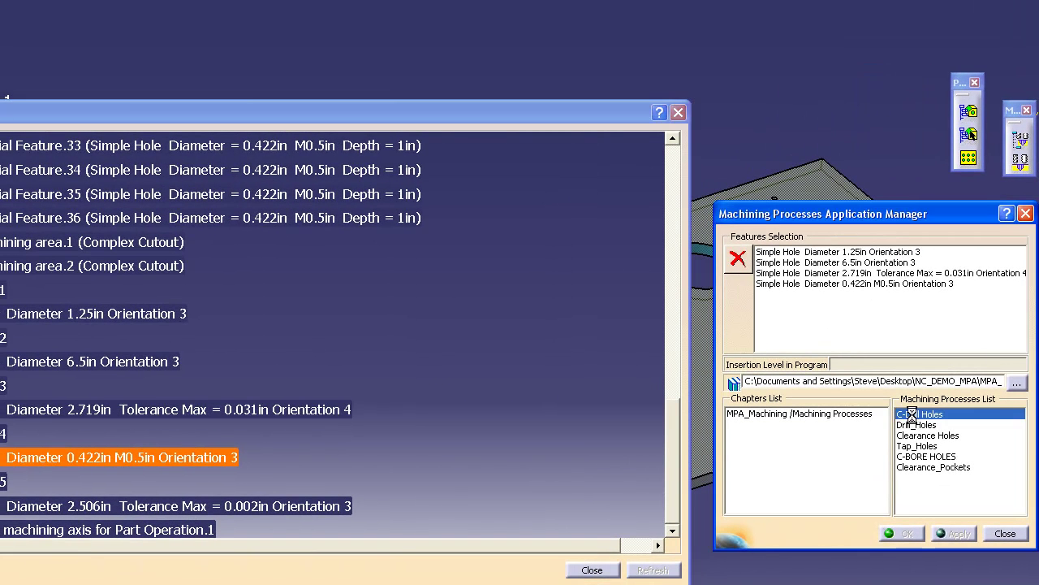
shift+click(922, 457)
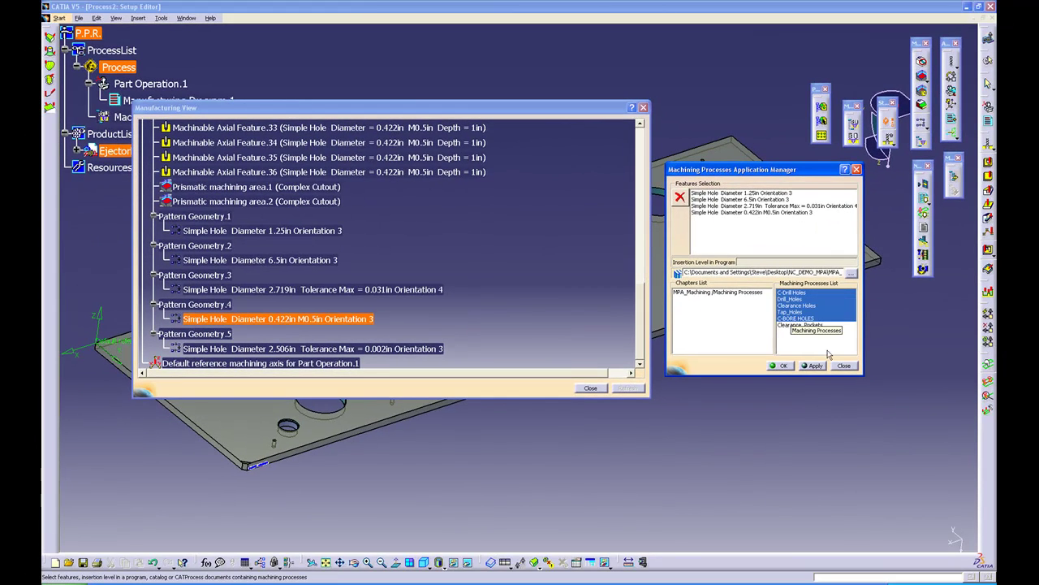
click(787, 366)
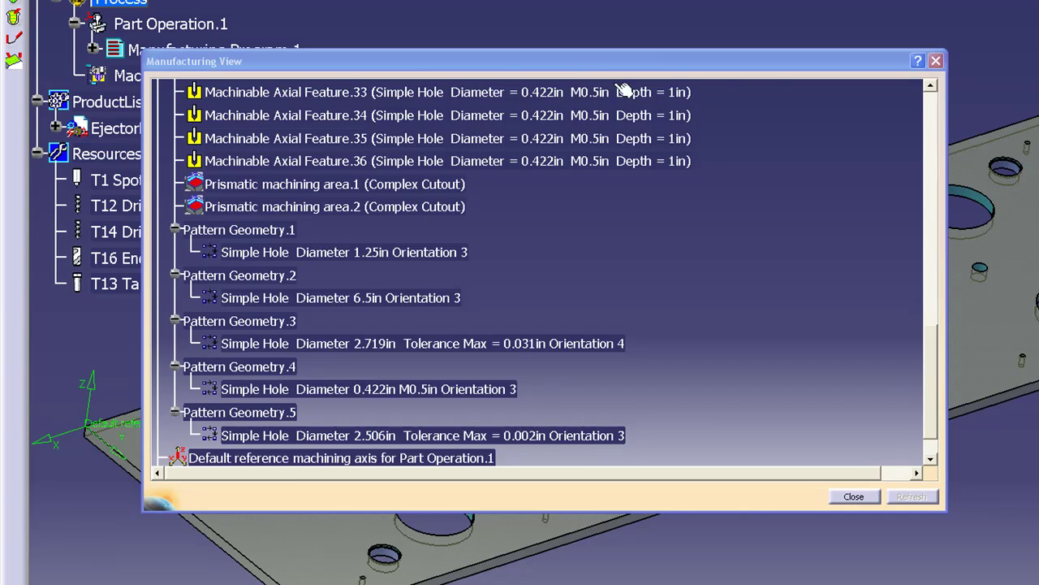
Expand Manufacturing Program.1 and its first two tool changes to review the spot drilling and drilling operations.
drag(584, 62, 1038, 1)
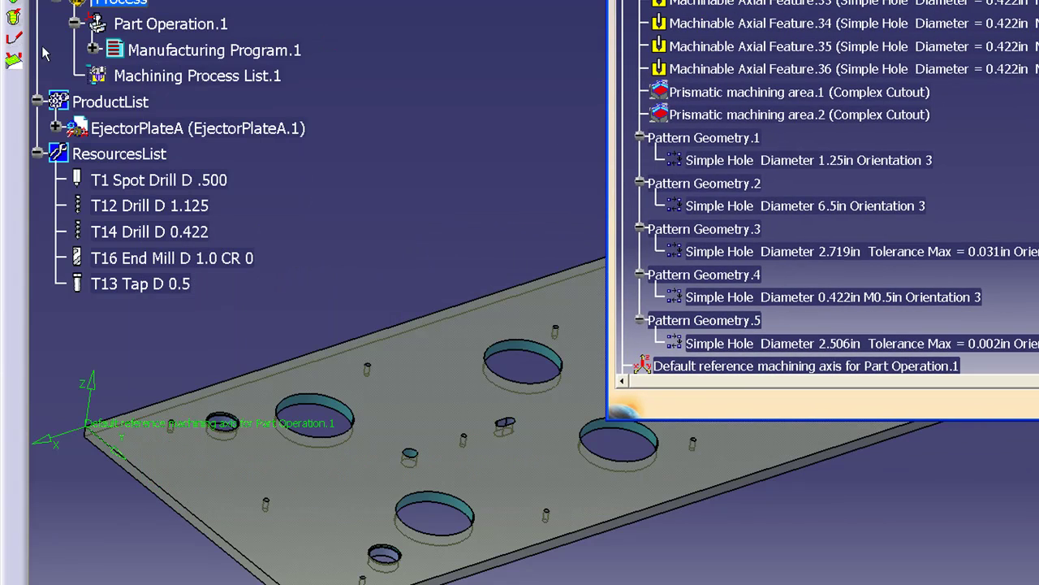
click(93, 50)
click(111, 75)
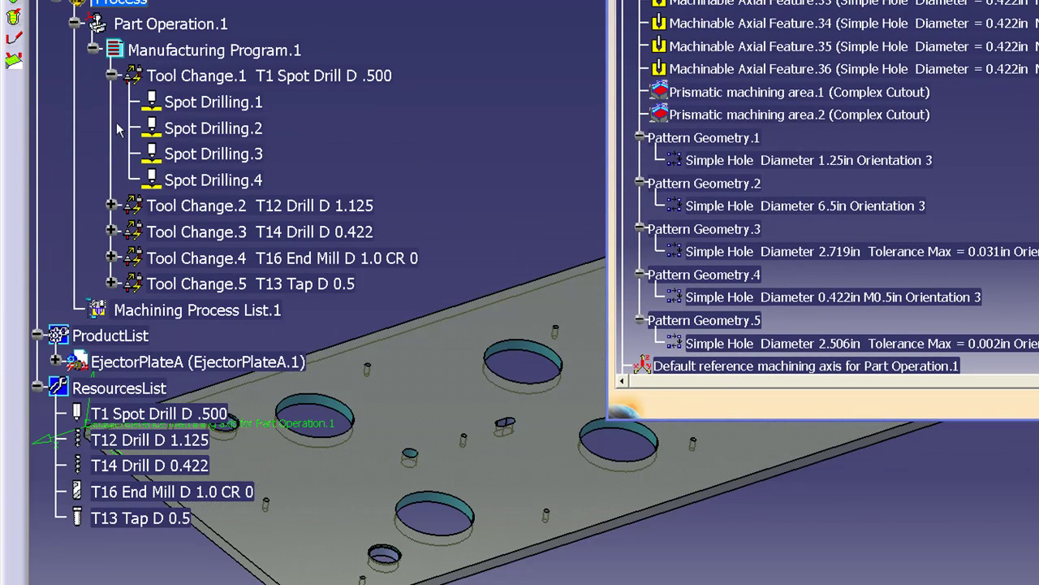
click(111, 204)
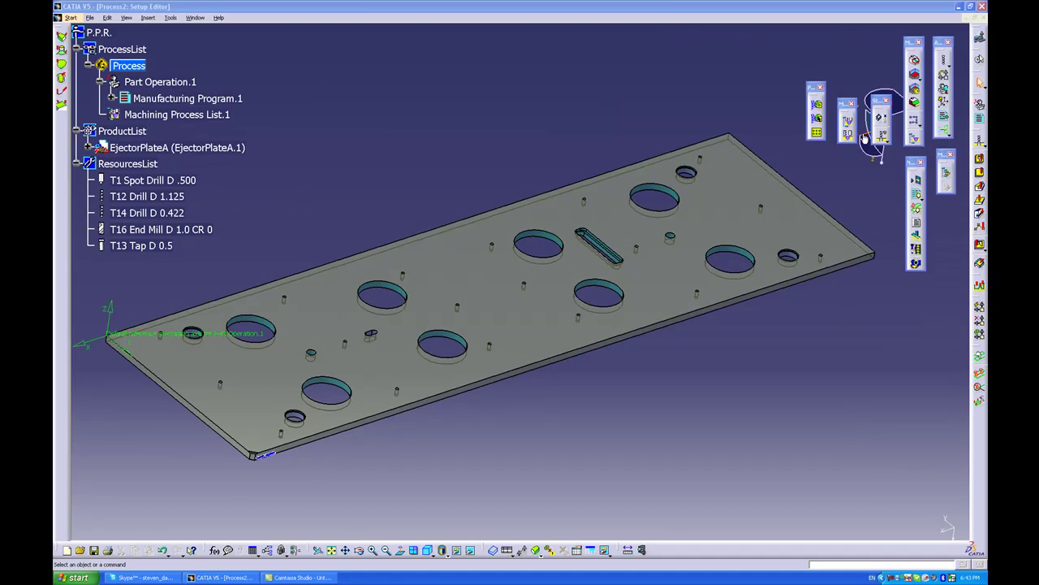
Select Prismatic machining area.1 and Prismatic machining area.2 in the Machining Processes Application Manager.
click(881, 121)
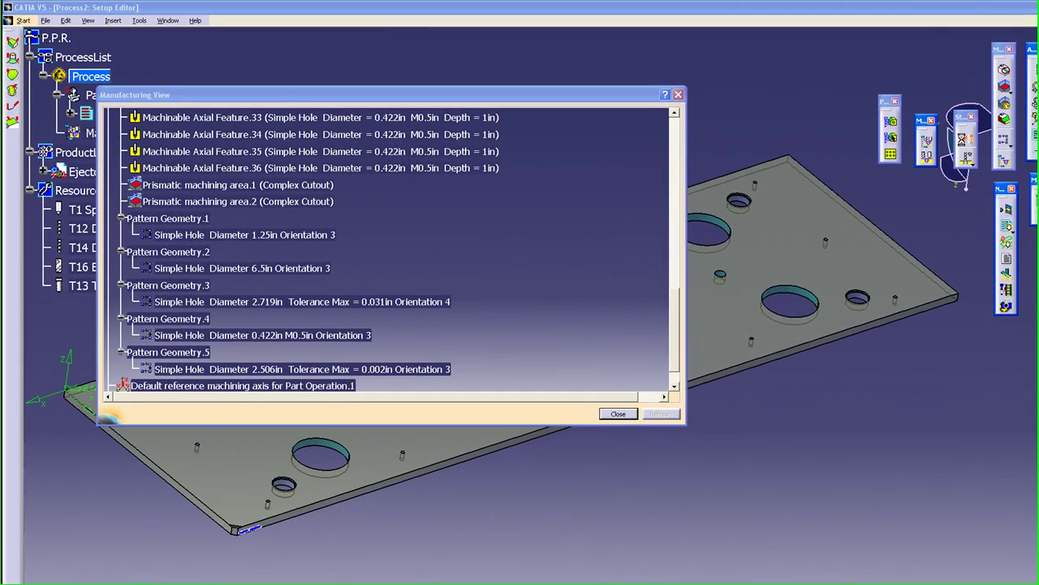
click(898, 126)
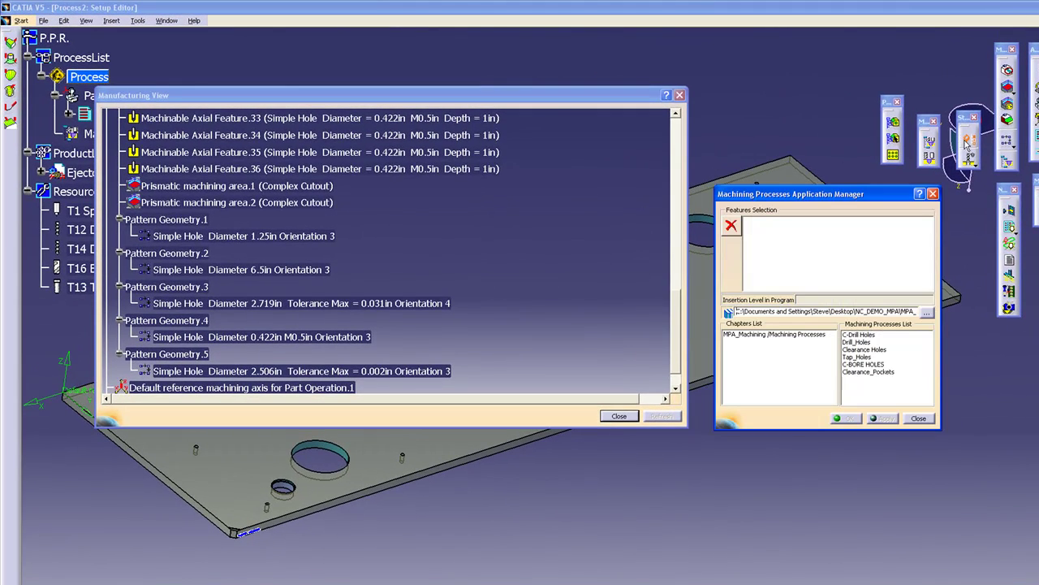
click(235, 188)
ctrl+click(242, 203)
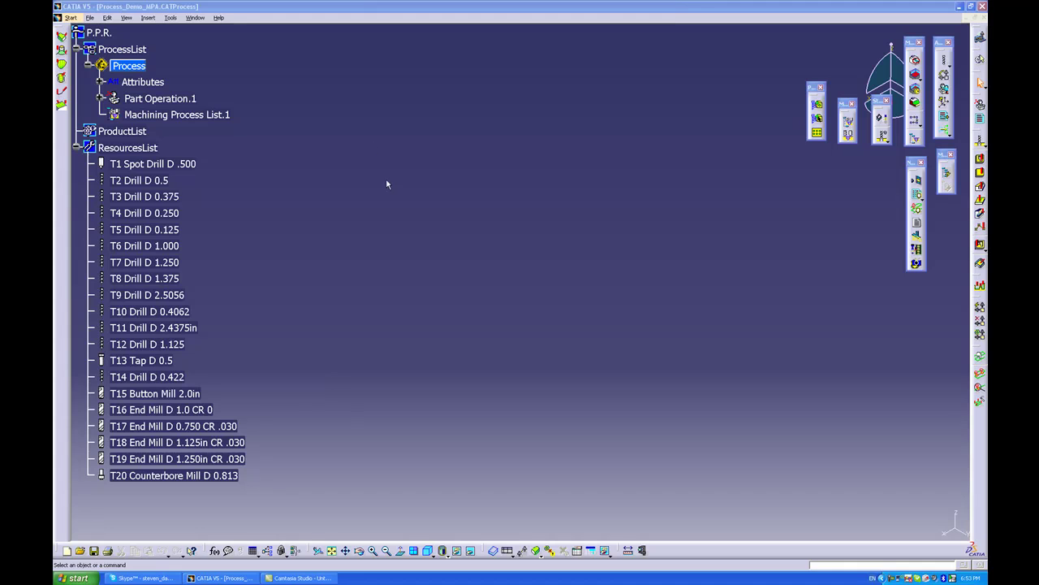
Expand Part Operation.1 and its Attributes, and bring up the Machining Process View.
click(99, 98)
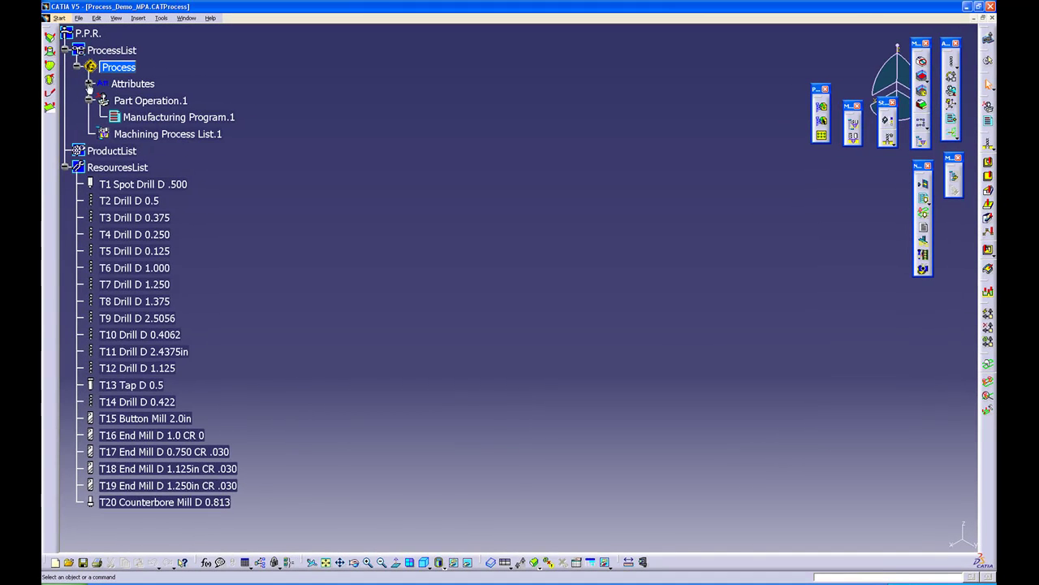
click(90, 83)
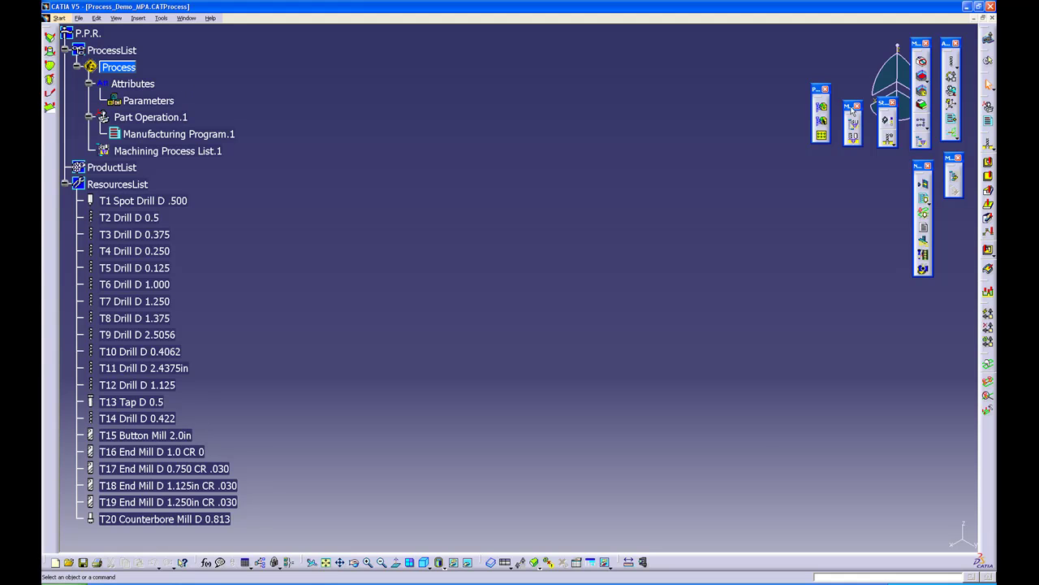
click(852, 136)
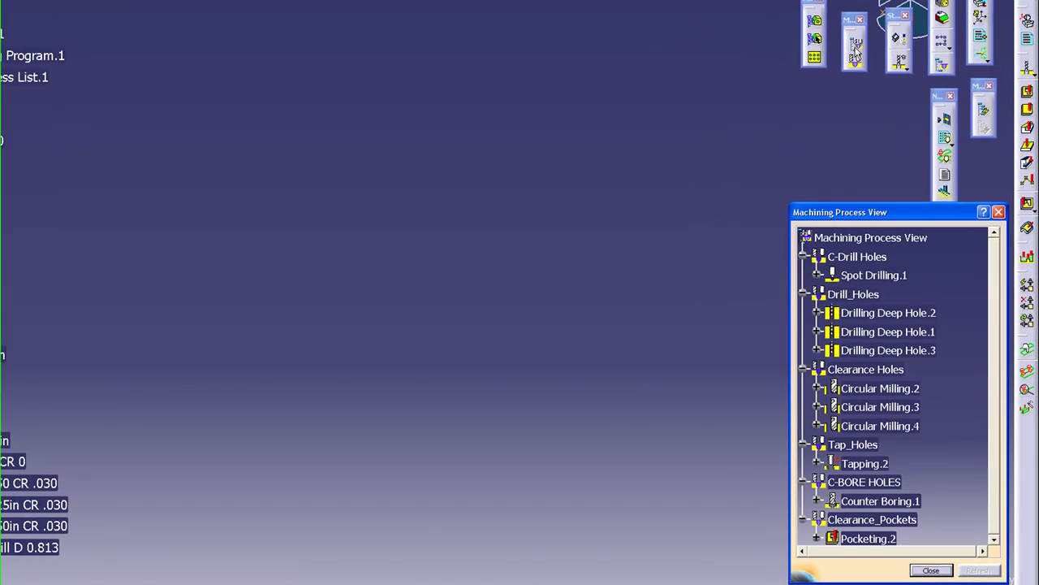
drag(885, 213, 407, 33)
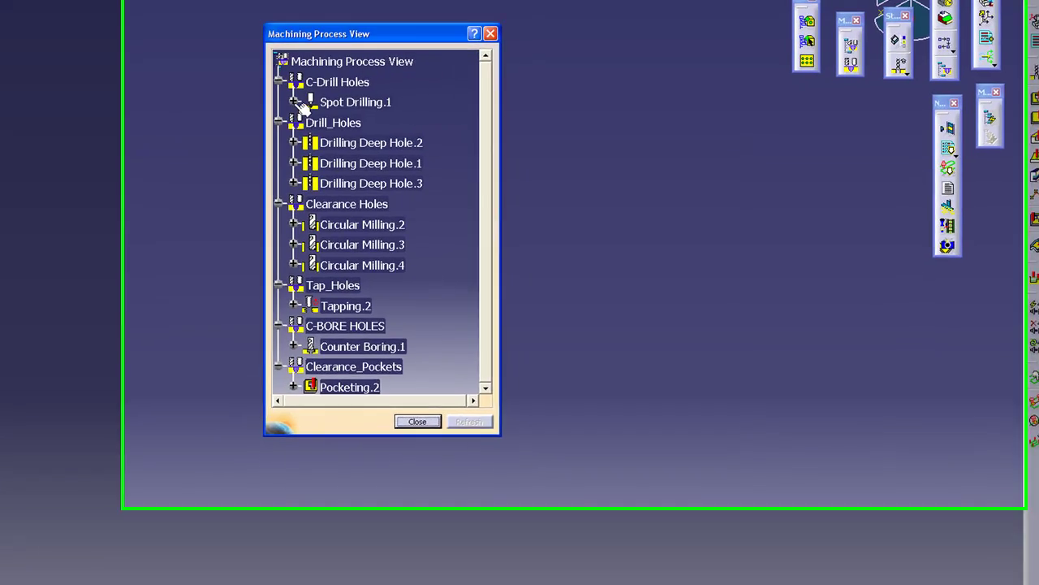
Expand the Tooling Query of each drilling and circular milling operation in the process view.
click(294, 102)
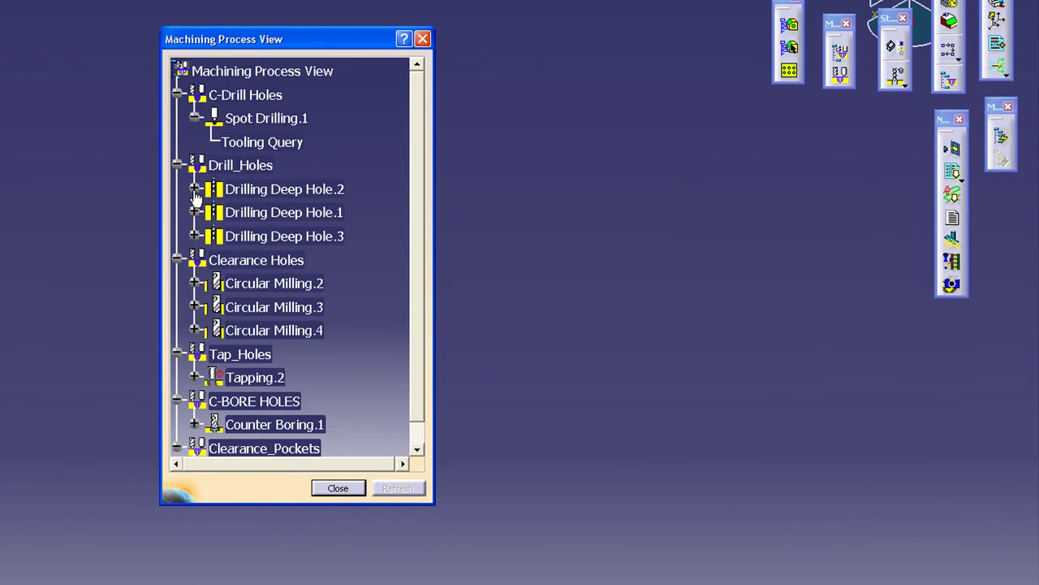
click(294, 162)
click(195, 237)
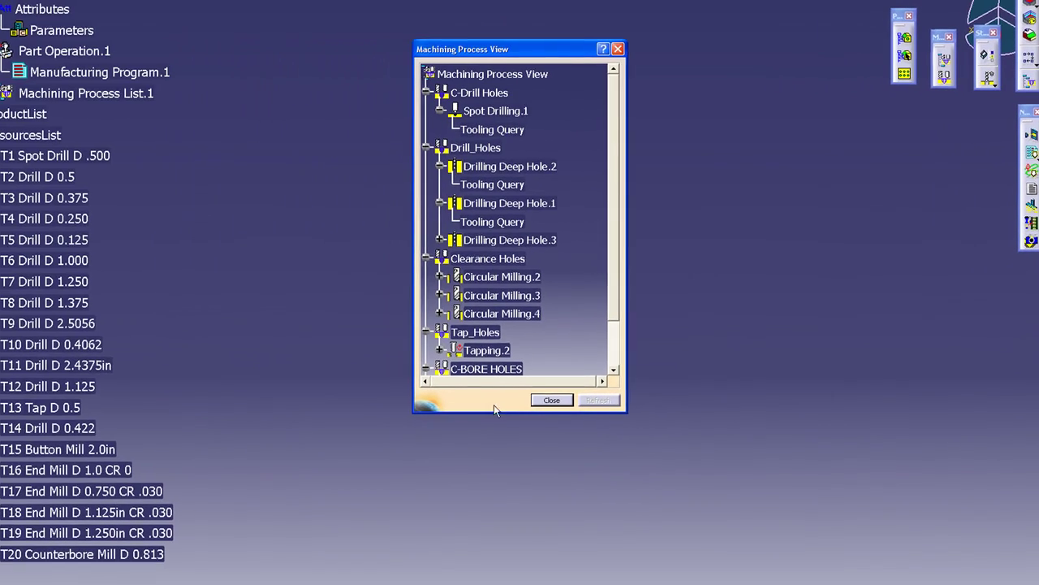
drag(495, 411, 502, 572)
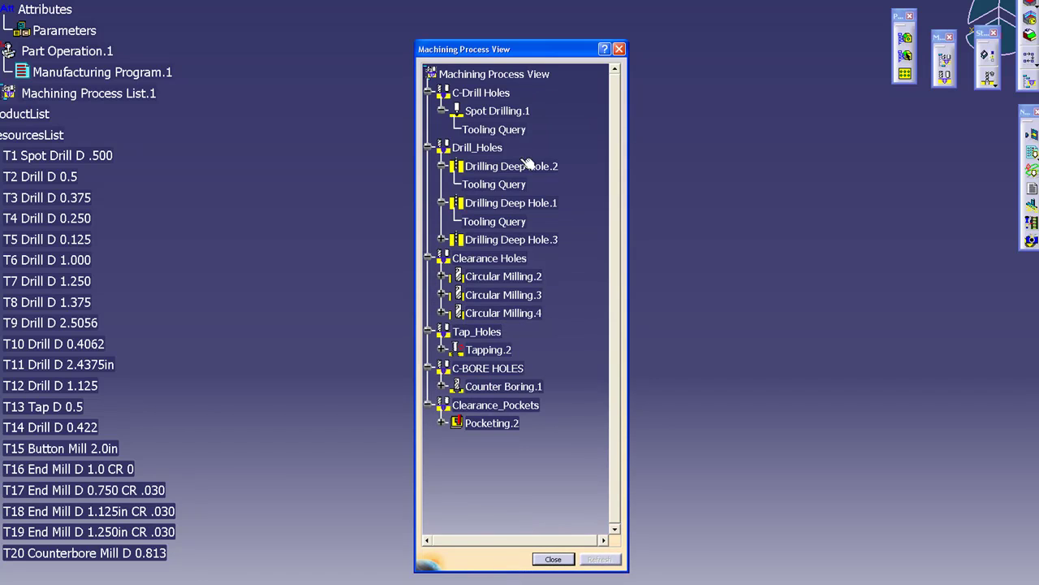
click(441, 240)
click(441, 295)
click(440, 331)
click(441, 368)
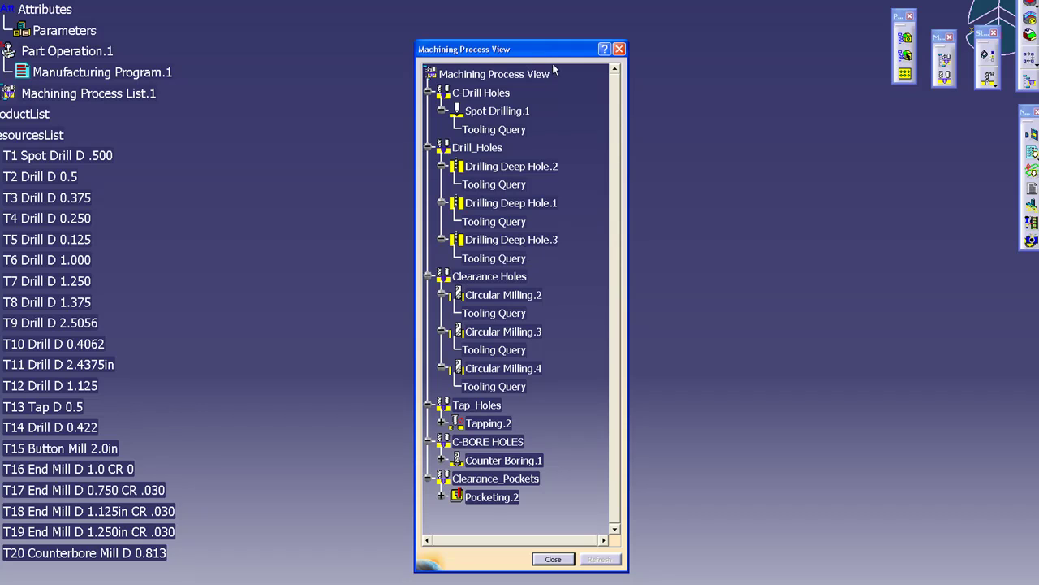
Open the check expressions editor for Drilling Deep Hole.2.
right_click(480, 92)
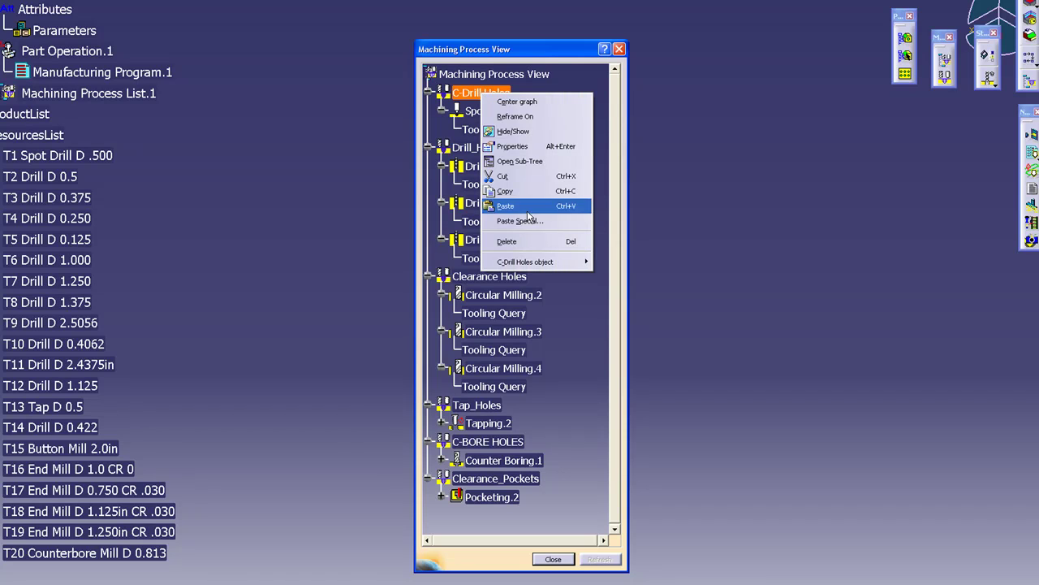
click(571, 302)
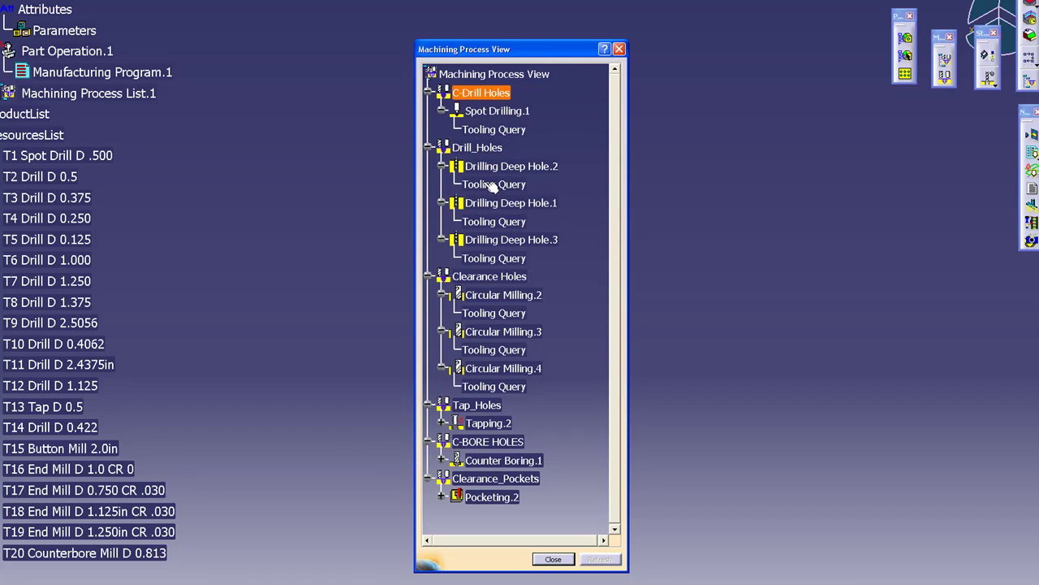
right_click(478, 167)
mouse_move(552, 334)
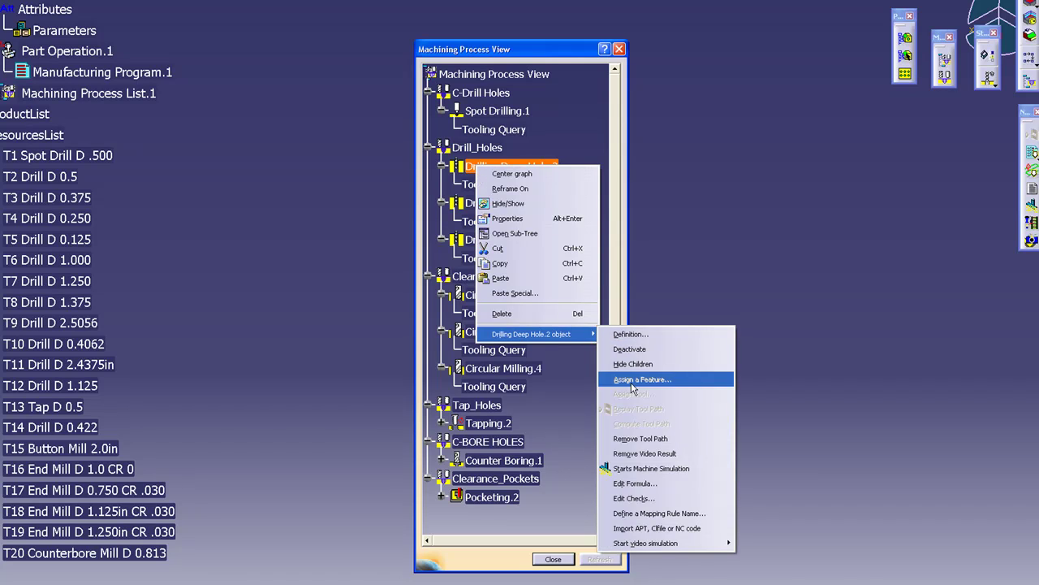
click(631, 498)
drag(908, 297, 756, 179)
drag(555, 47, 394, 0)
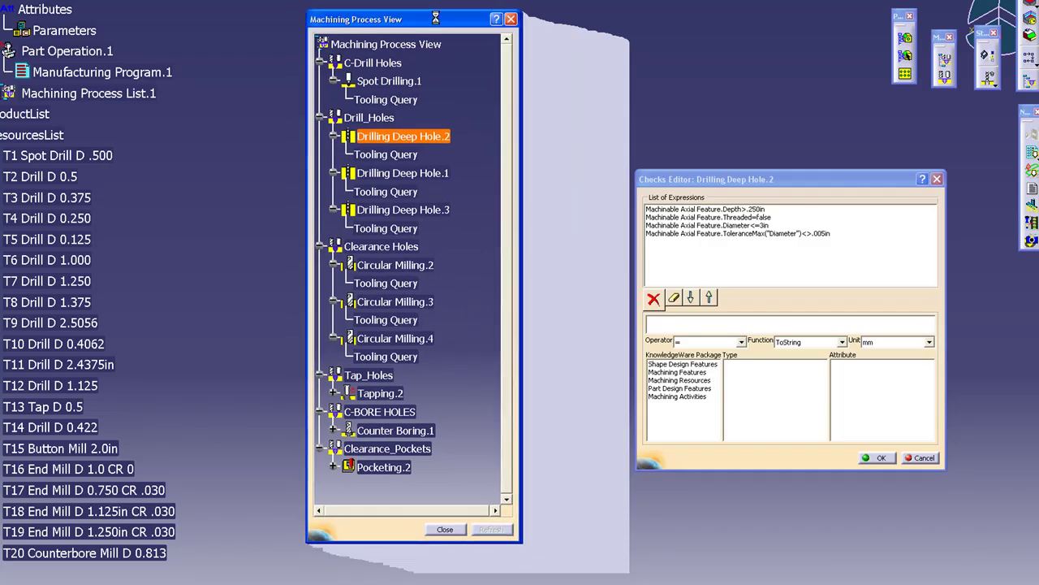
drag(748, 174, 595, 83)
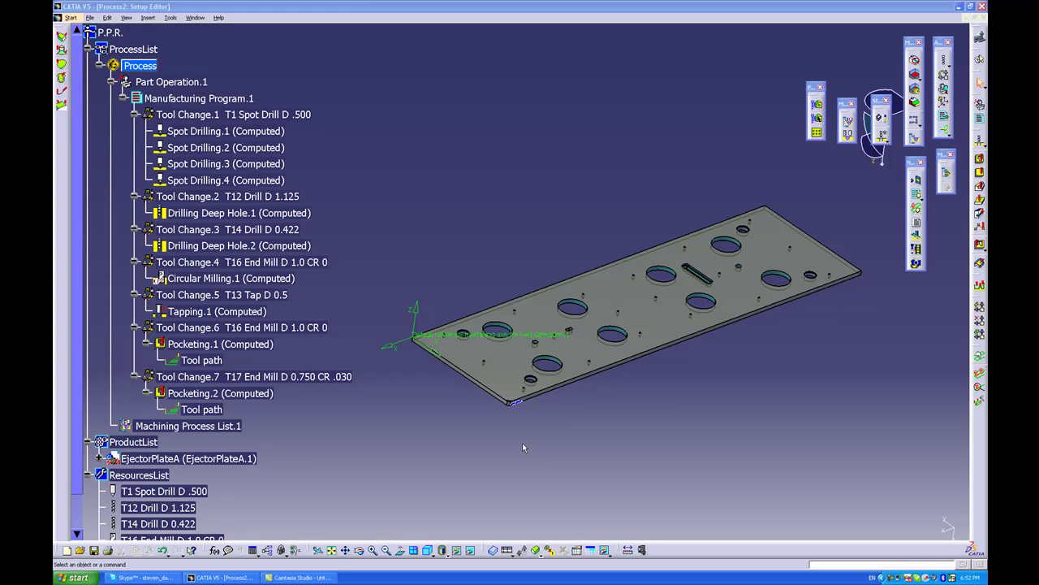
Replay the Drilling Deep Hole.2 tool path as a video from the last saved result until the holes are drilled.
right_click(203, 247)
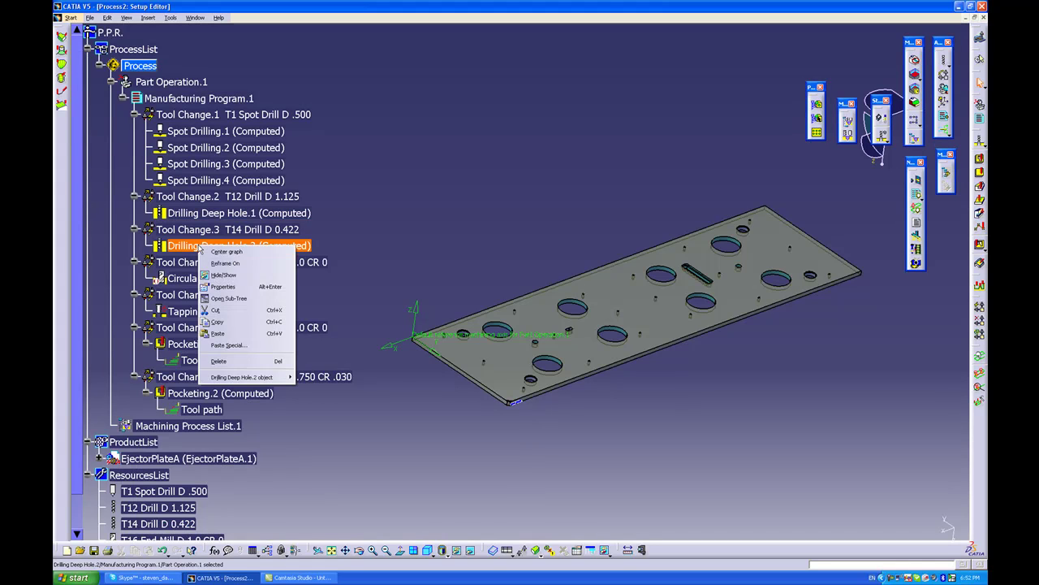
mouse_move(268, 377)
click(327, 436)
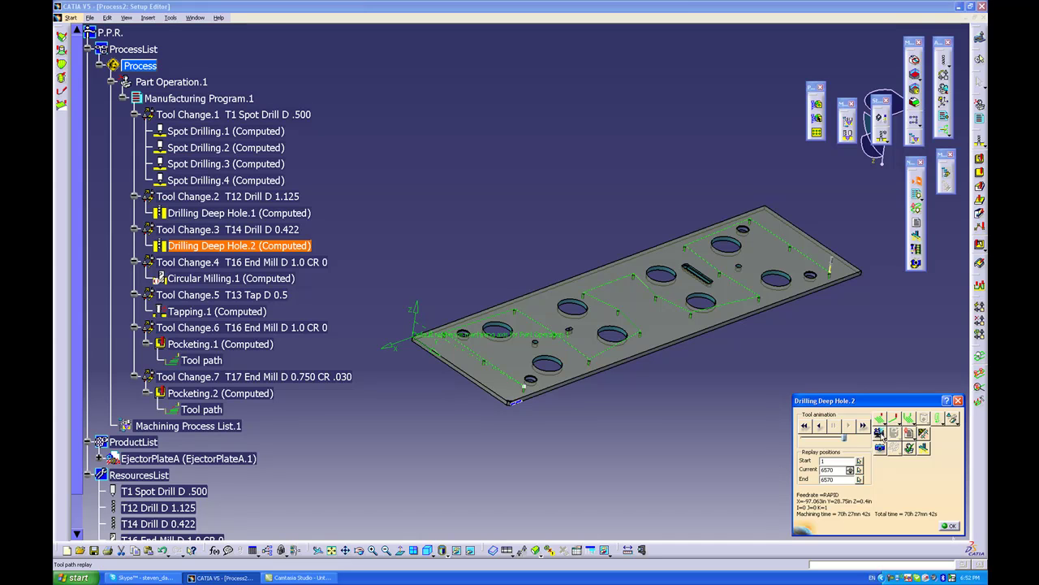
click(879, 433)
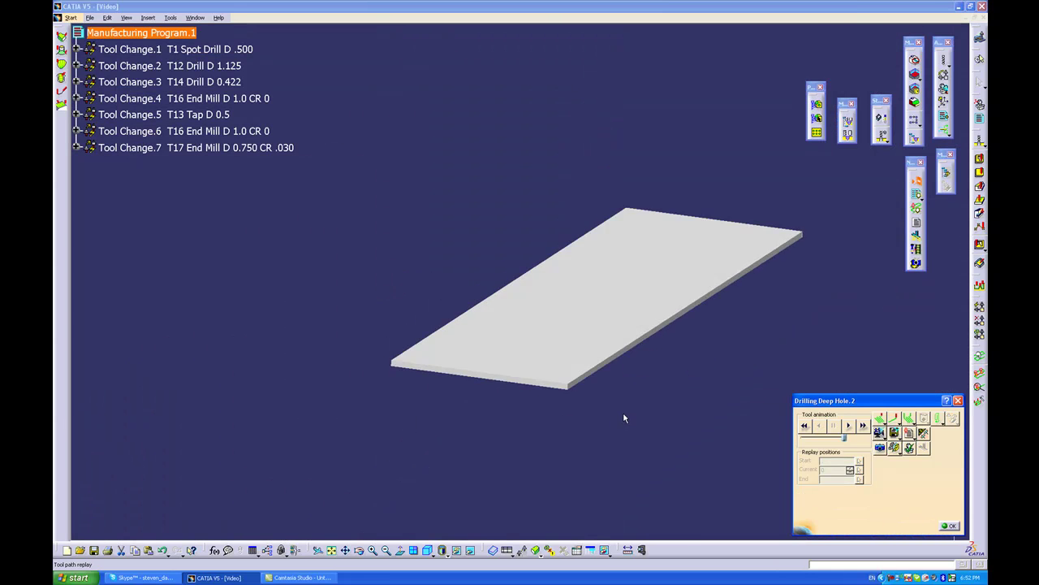
mouse_move(622, 417)
middle_down()
mouse_move(506, 359)
mouse_move(784, 425)
mouse_move(601, 411)
mouse_move(608, 403)
middle_up()
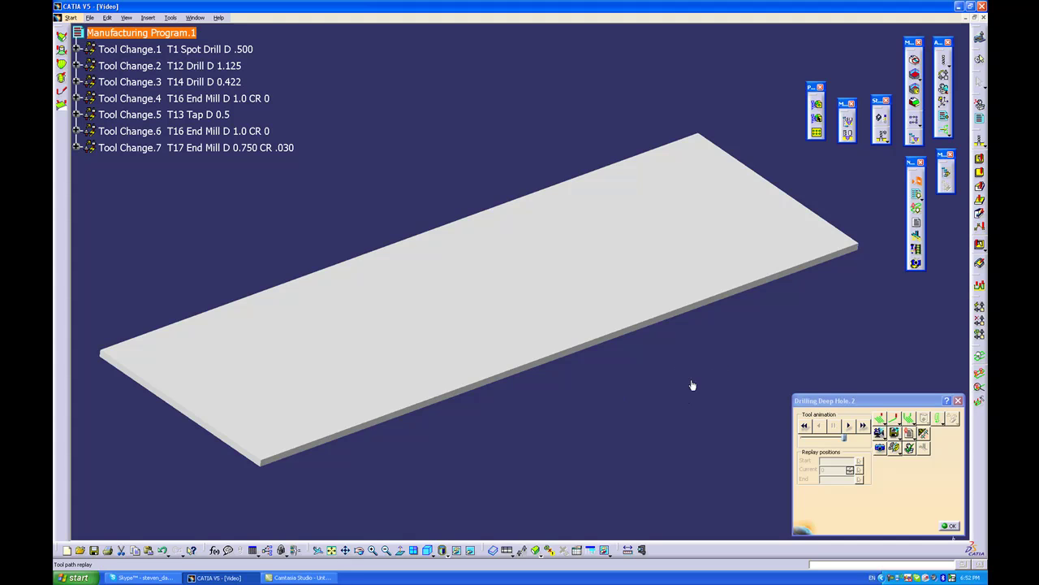
click(848, 424)
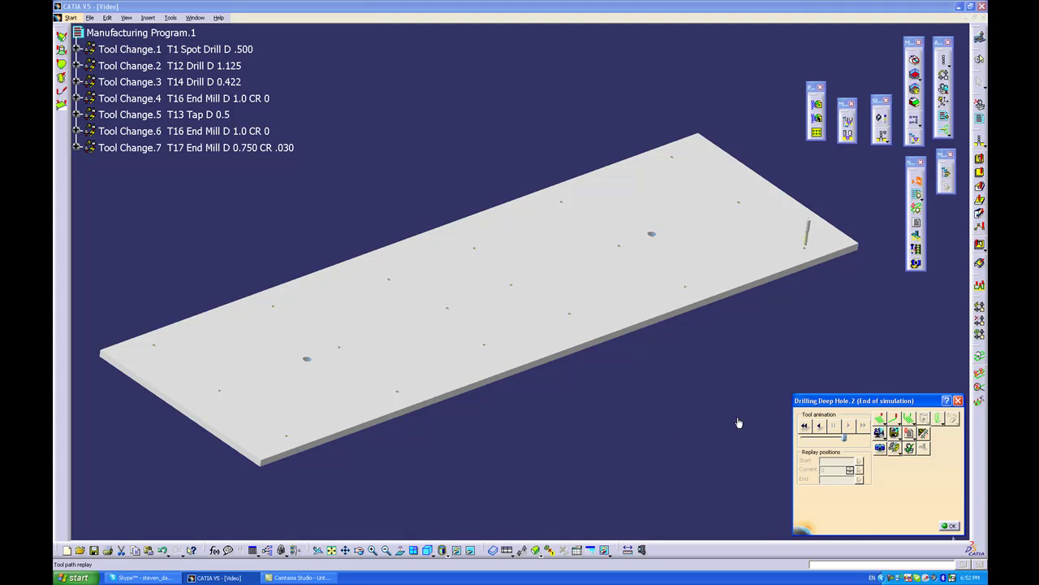
click(950, 526)
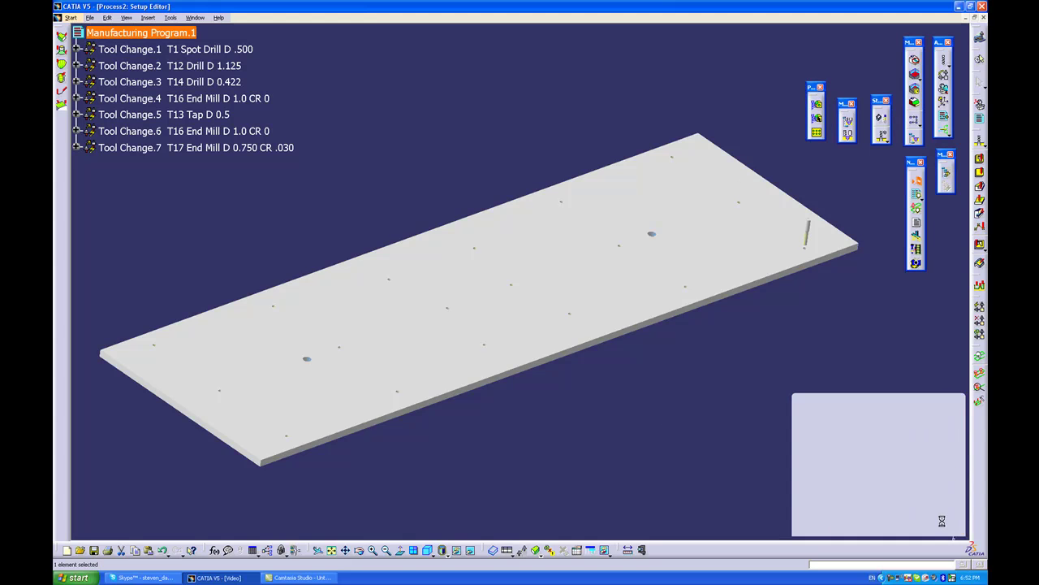